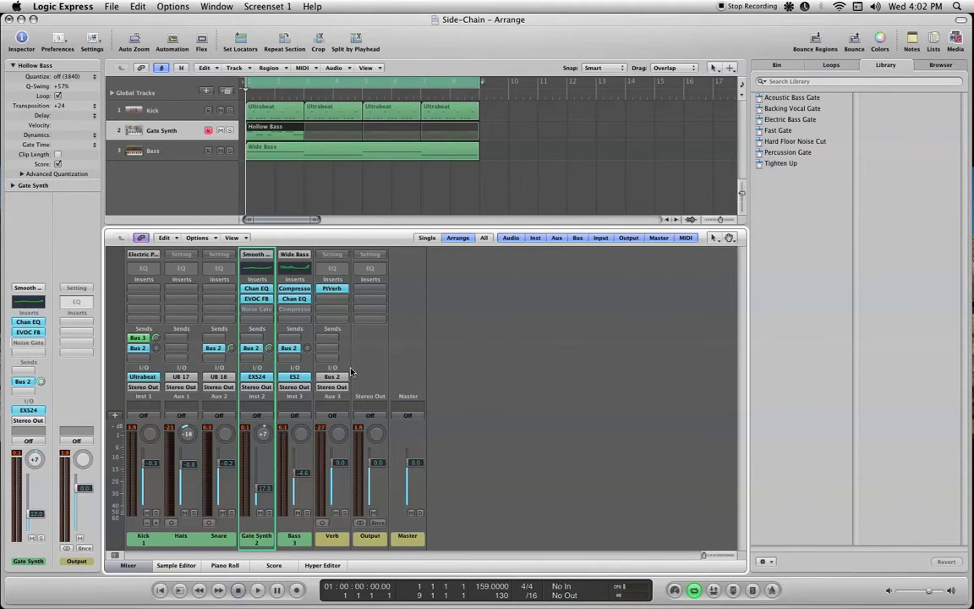
- Play the loop, briefly soloing the Gate Synth channel to hear it alone, and stop playback
{"action": "key", "text": "space"}
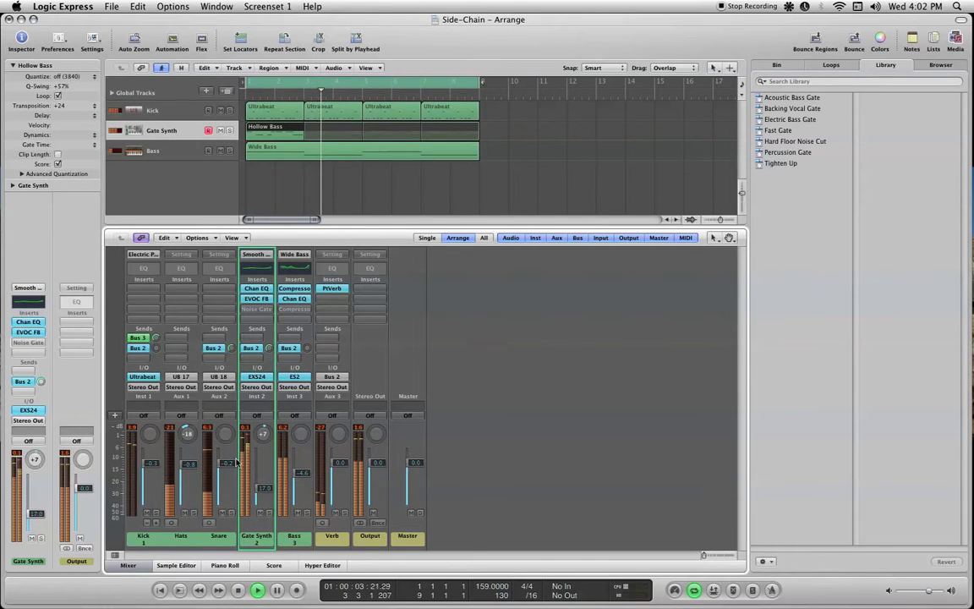
{"action": "left_click", "coordinate": [269, 513]}
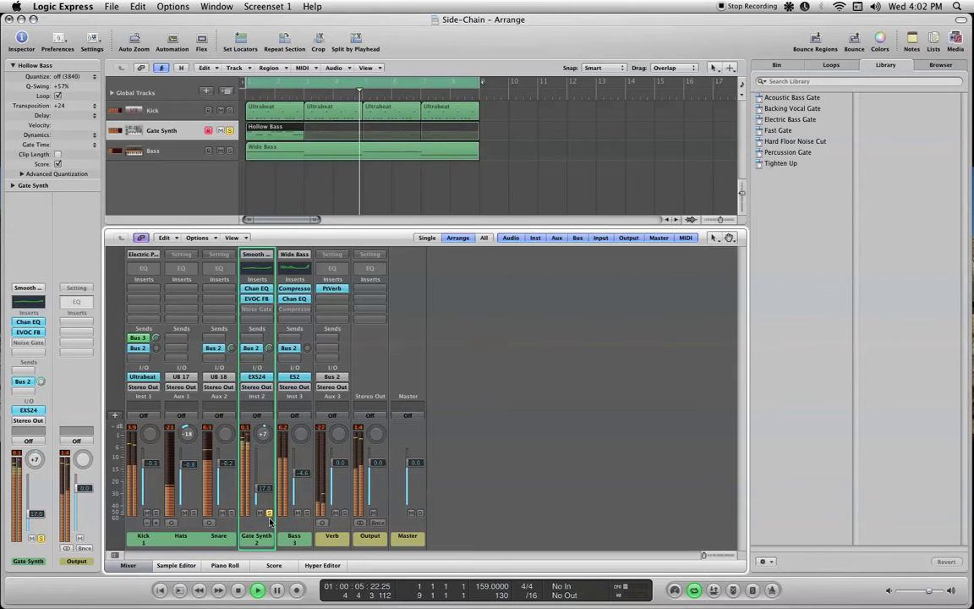
{"action": "left_click", "coordinate": [269, 513]}
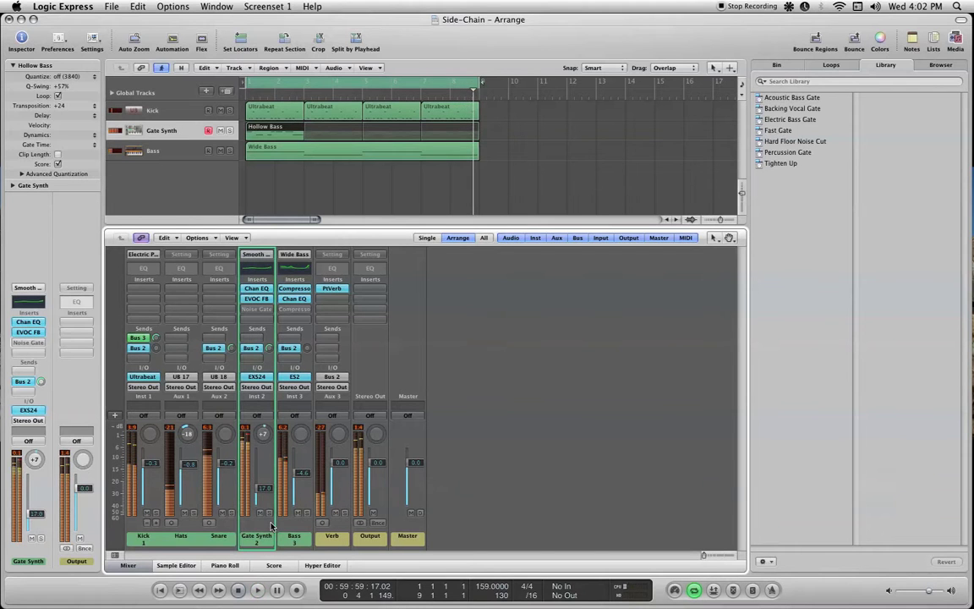
{"action": "key", "text": "space"}
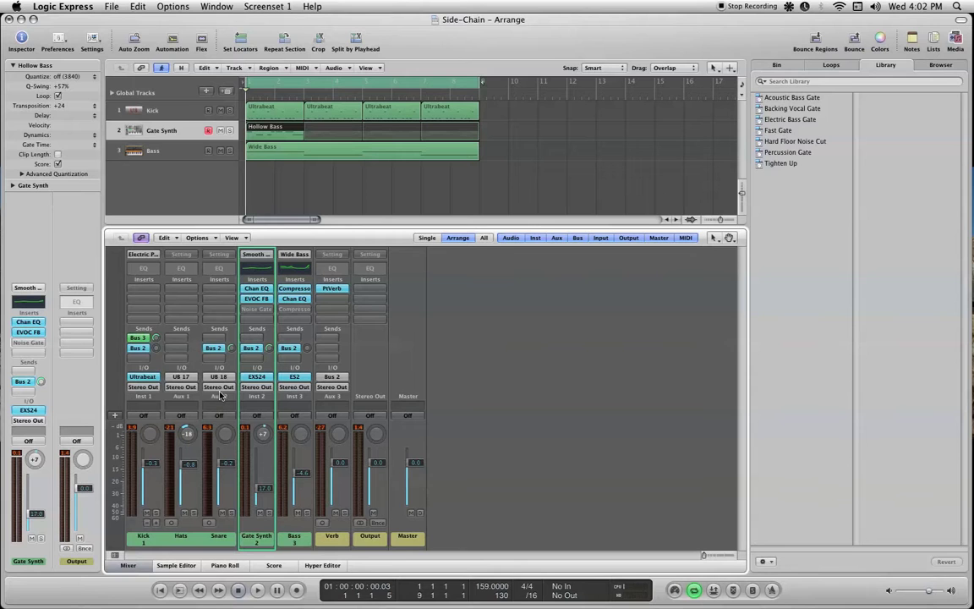
- Open the Noise Gate on the Gate Synth channel, place its window beside the channel strips and take it out of bypass
{"action": "left_click", "coordinate": [265, 309]}
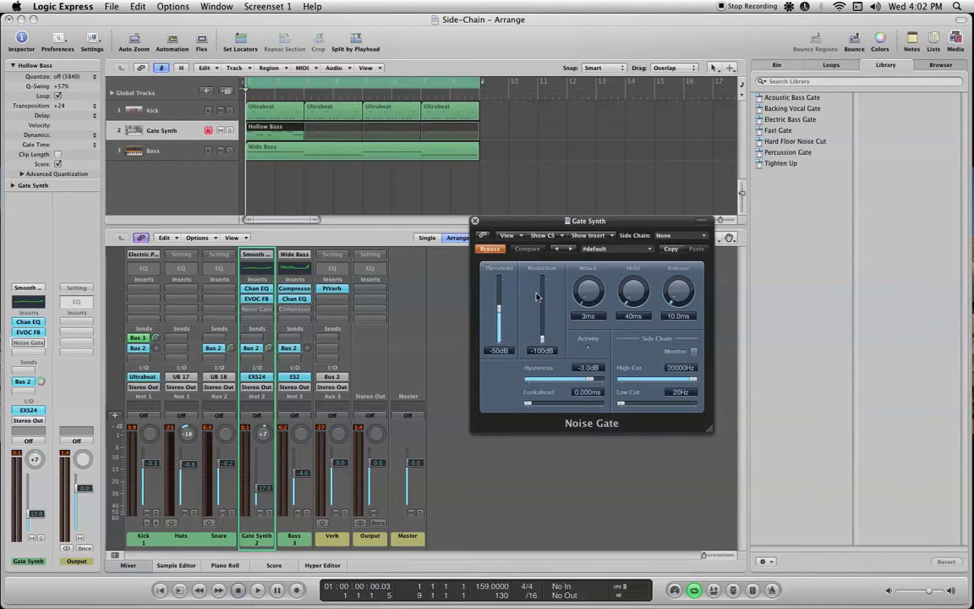
{"action": "left_click_drag", "start_coordinate": [547, 225], "coordinate": [513, 258]}
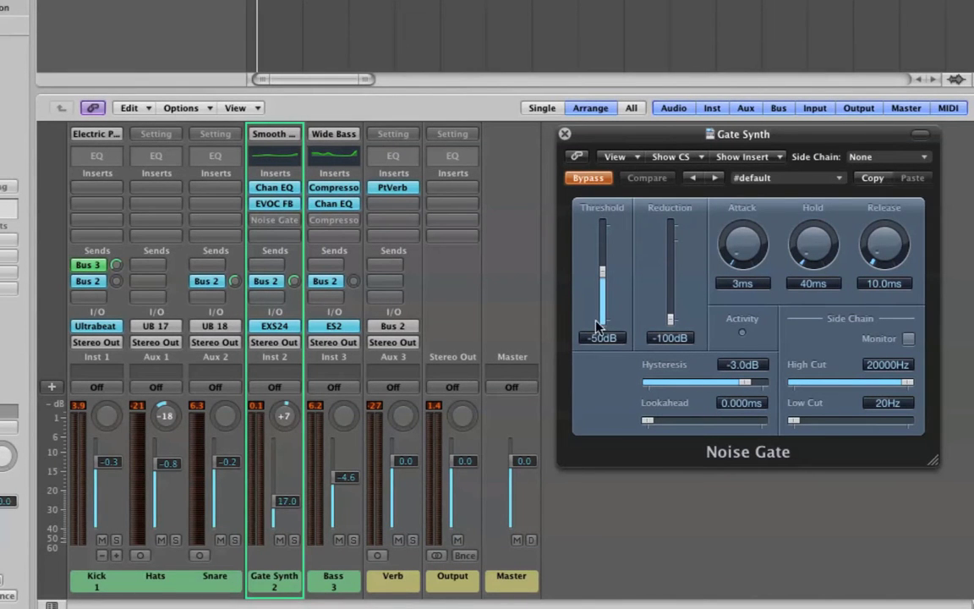
{"action": "left_click_drag", "start_coordinate": [670, 131], "coordinate": [639, 136]}
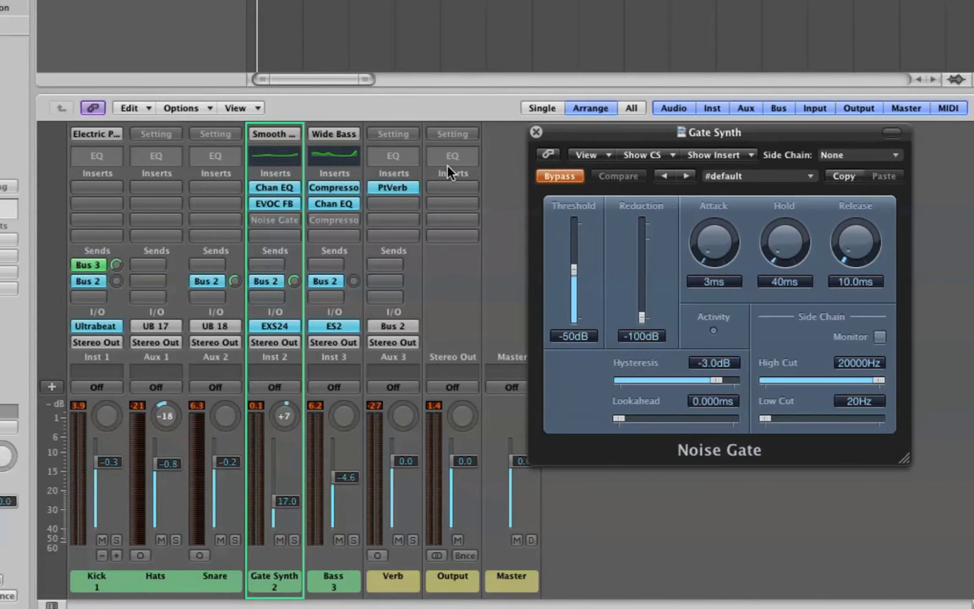
{"action": "left_click", "coordinate": [574, 177]}
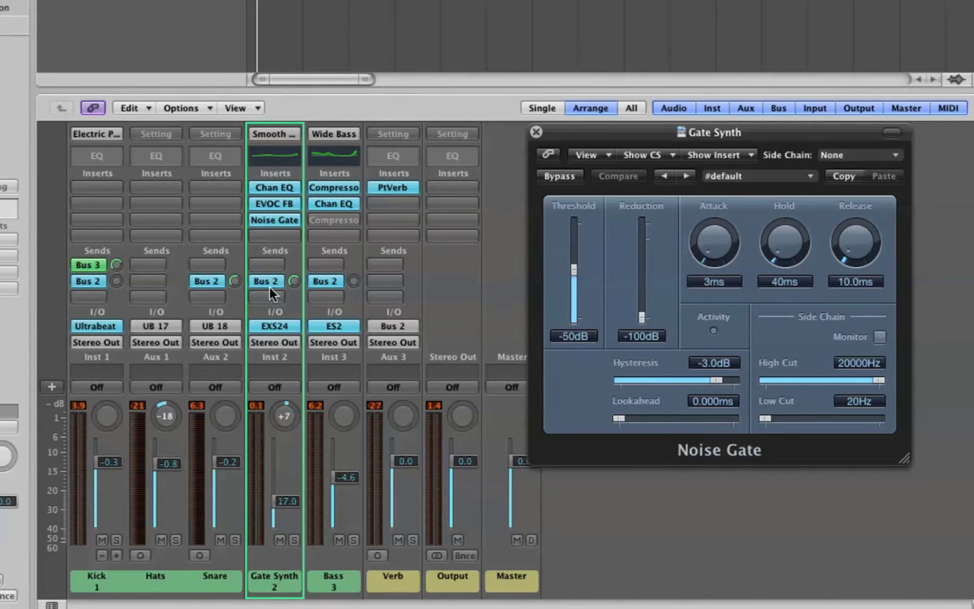
- Add a pre-fader send to Bus 1 on the Hats channel and delete the Aux 4 channel strip created for it
{"action": "left_click", "coordinate": [152, 268]}
{"action": "mouse_move", "coordinate": [153, 283]}
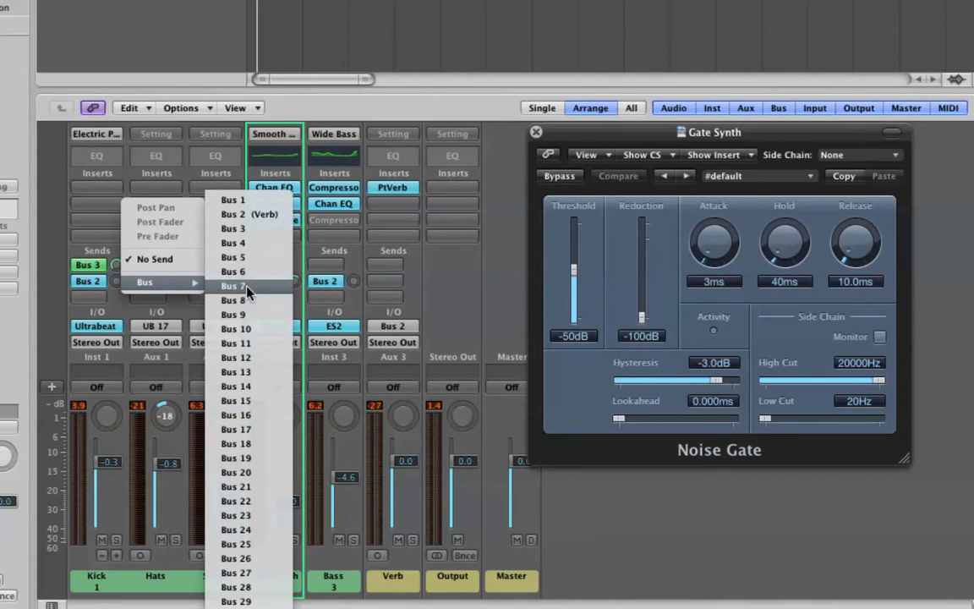
{"action": "left_click", "coordinate": [258, 186]}
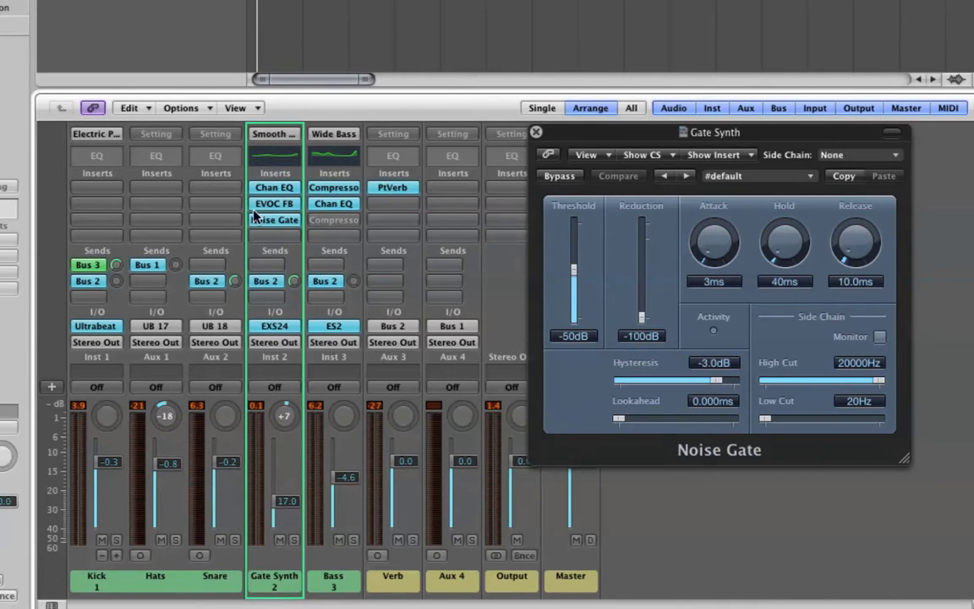
{"action": "left_click", "coordinate": [151, 267]}
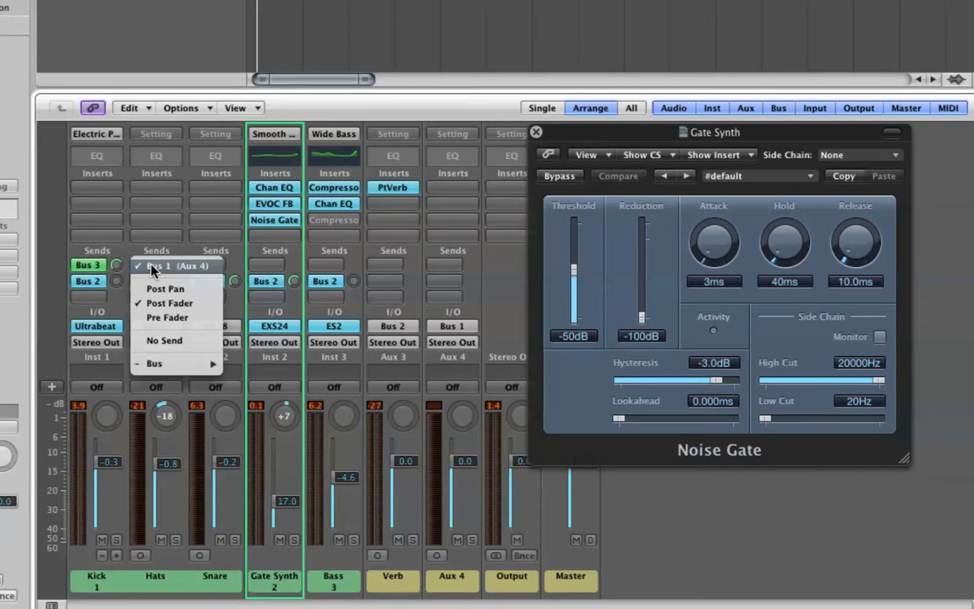
{"action": "left_click", "coordinate": [166, 318]}
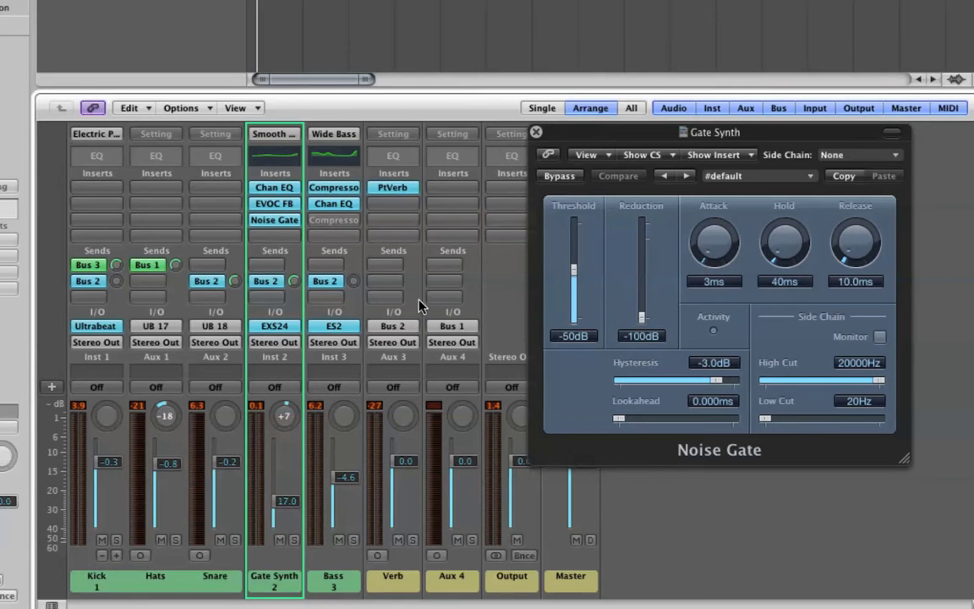
{"action": "left_click", "coordinate": [457, 316]}
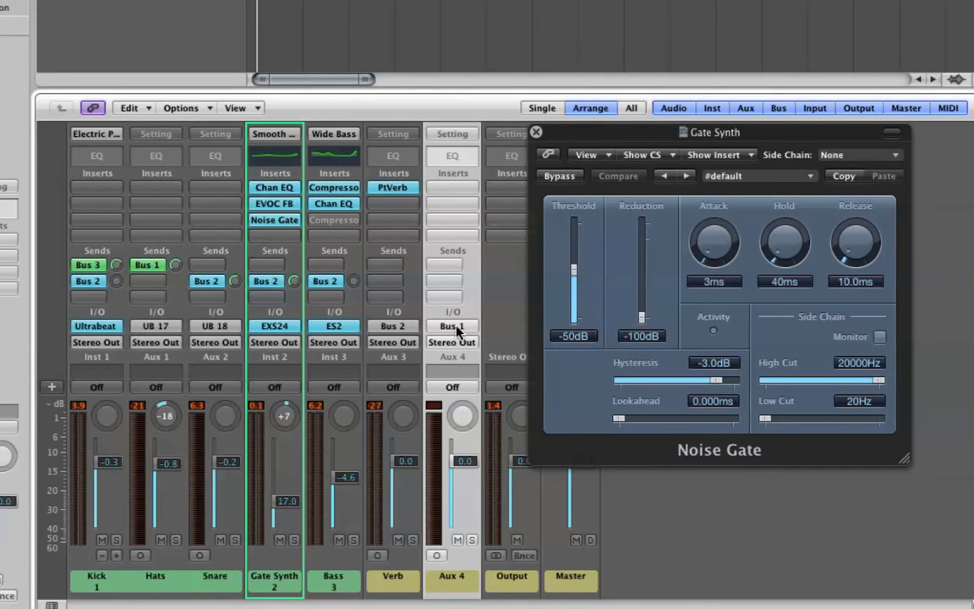
{"action": "key", "text": "Delete"}
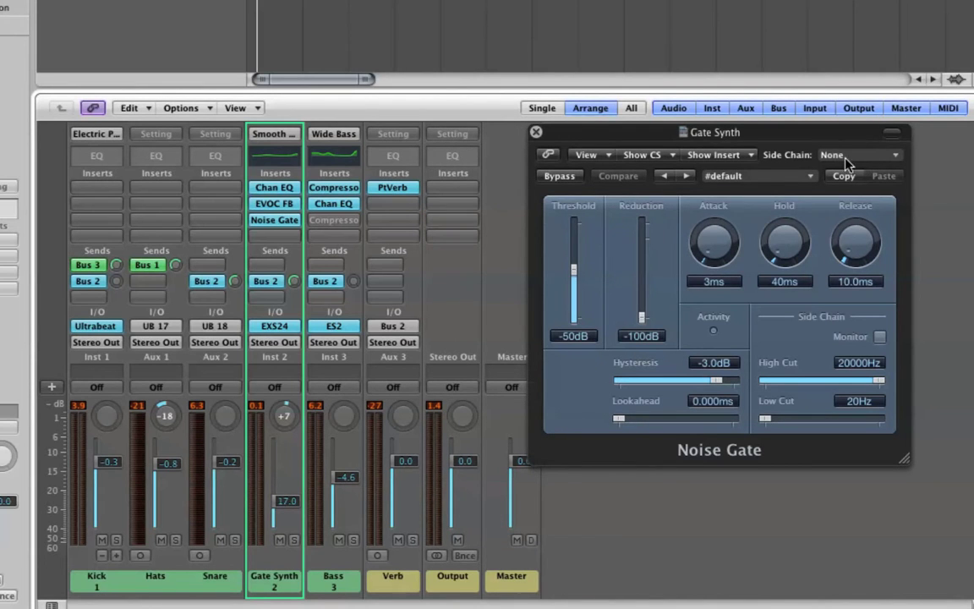
- Set the Noise Gate's side chain to Bus 1 and raise its threshold to -39 dB during playback
{"action": "left_click", "coordinate": [892, 157]}
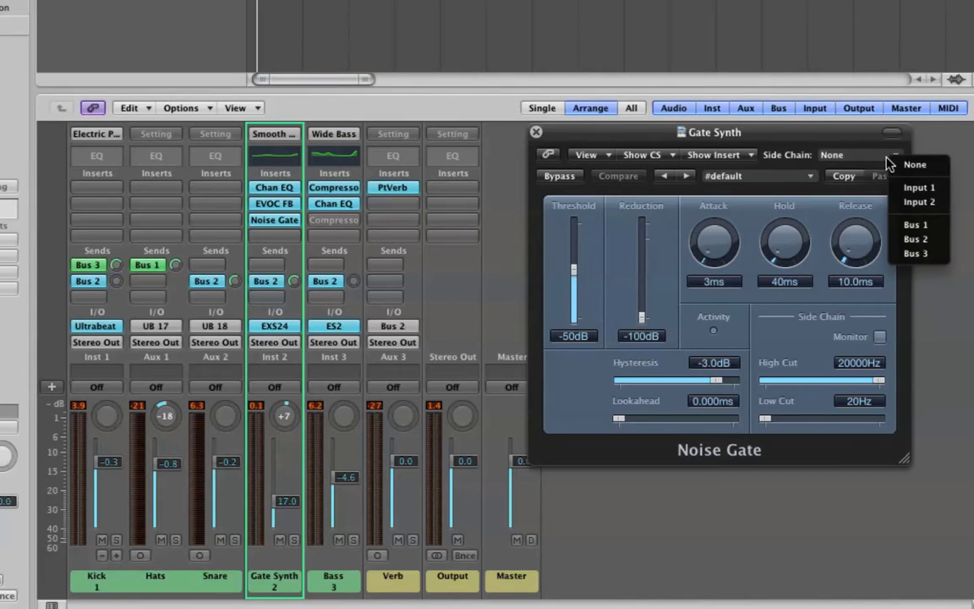
{"action": "left_click", "coordinate": [916, 224]}
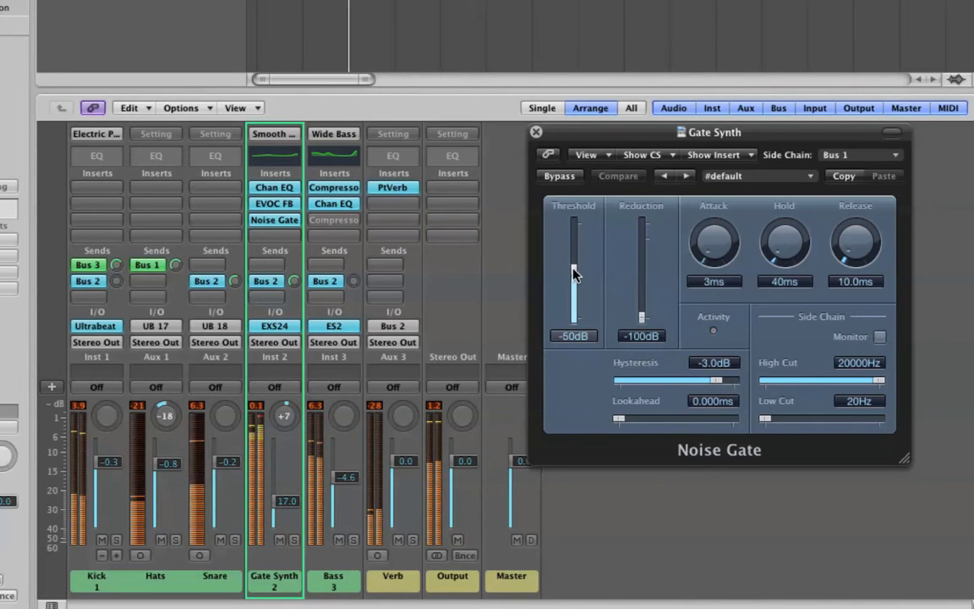
{"action": "left_click_drag", "start_coordinate": [573, 272], "coordinate": [575, 264]}
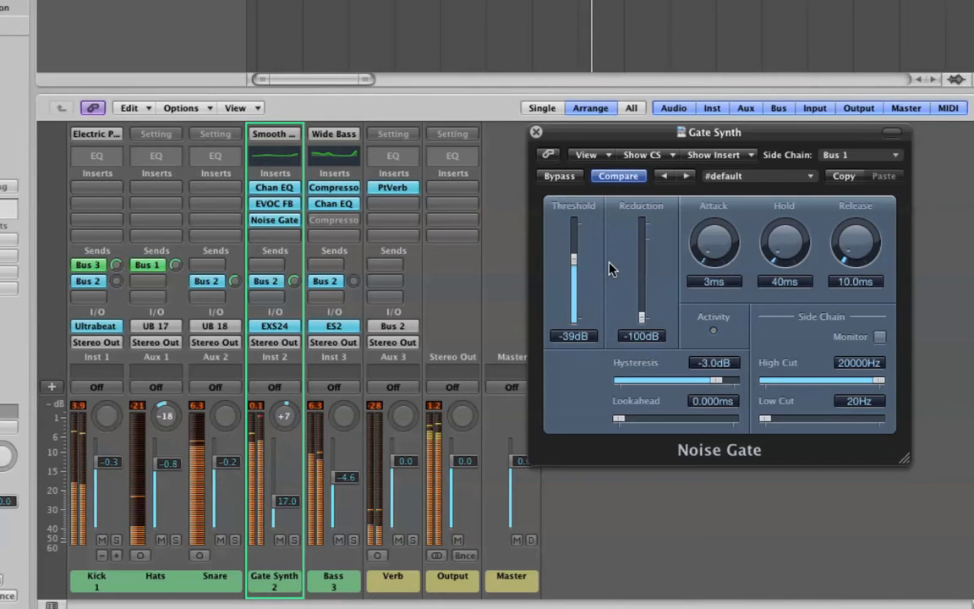
- Audition the gated synth by soloing Hats and Gate Synth together, clear both solos and close the Noise Gate window
{"action": "left_click", "coordinate": [175, 540]}
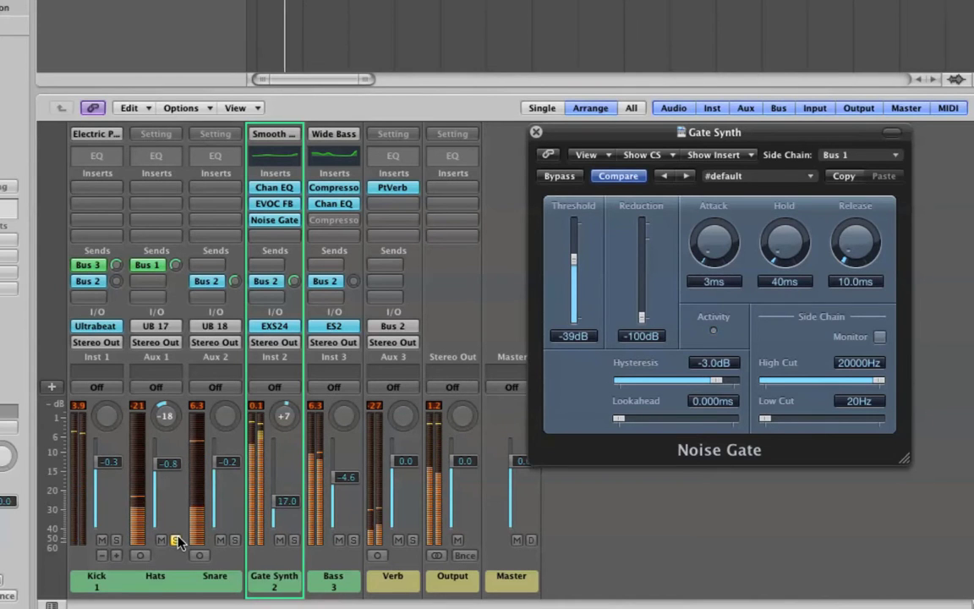
{"action": "left_click", "coordinate": [295, 540]}
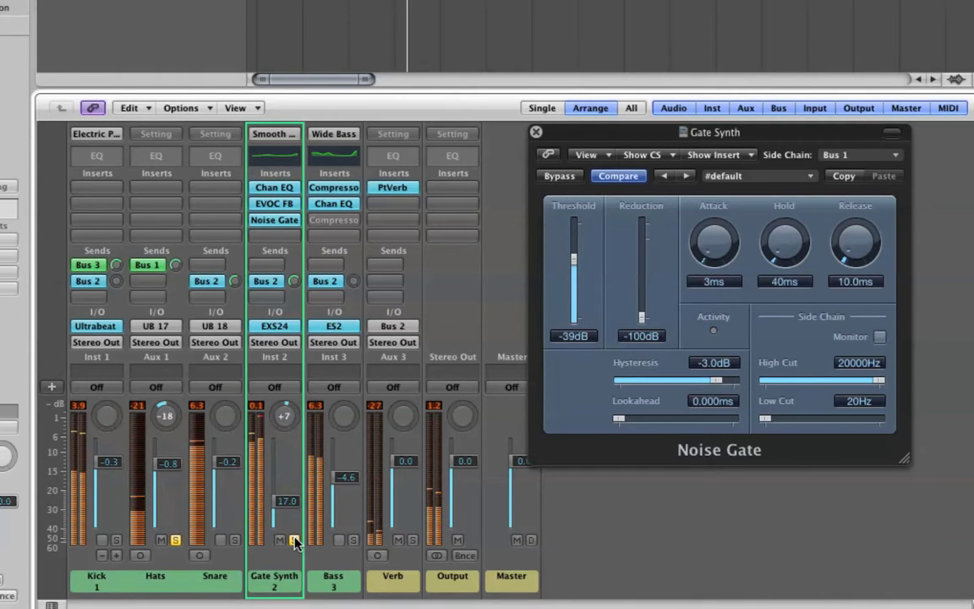
{"action": "left_click", "coordinate": [295, 540]}
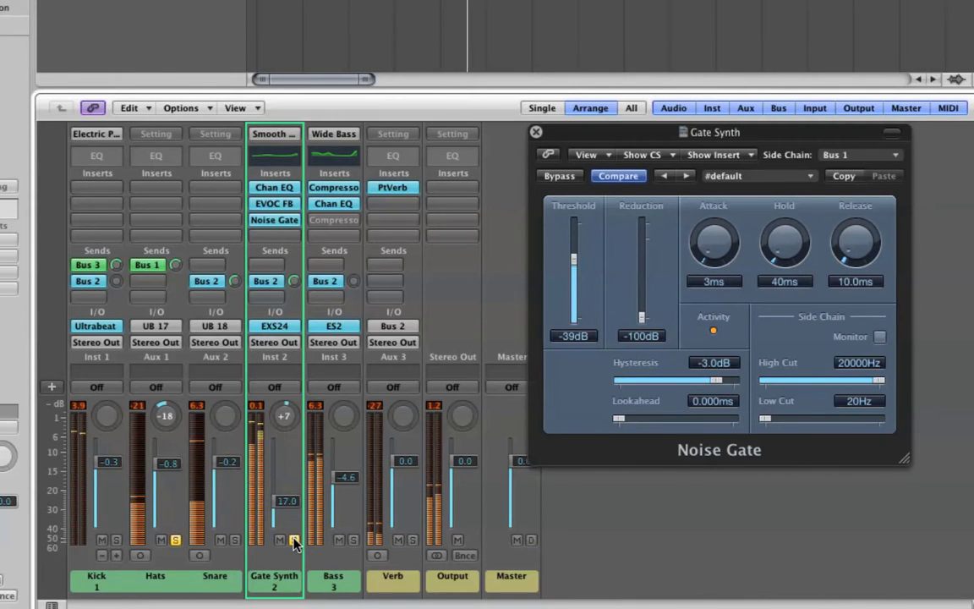
{"action": "left_click", "coordinate": [175, 541]}
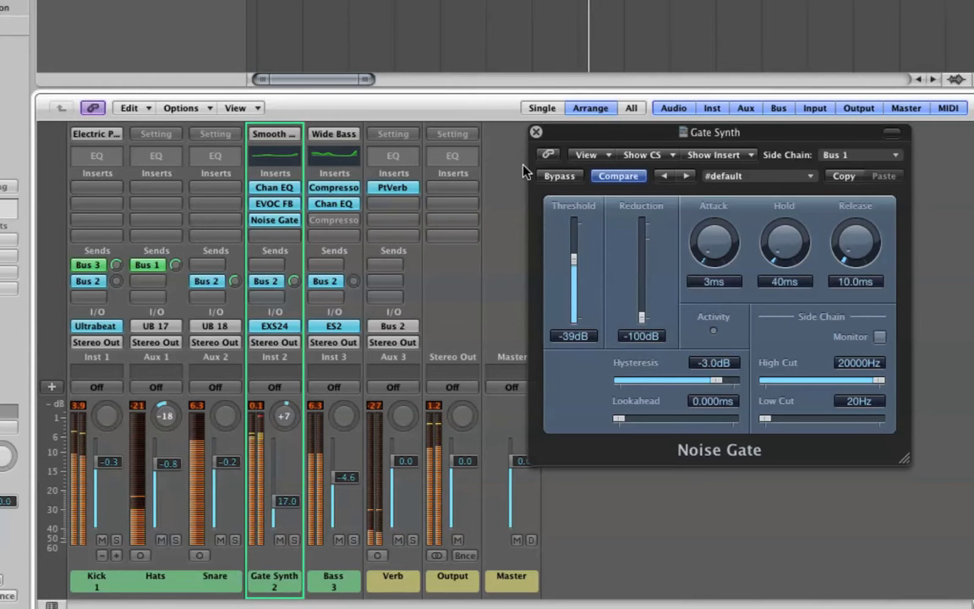
{"action": "left_click", "coordinate": [536, 133]}
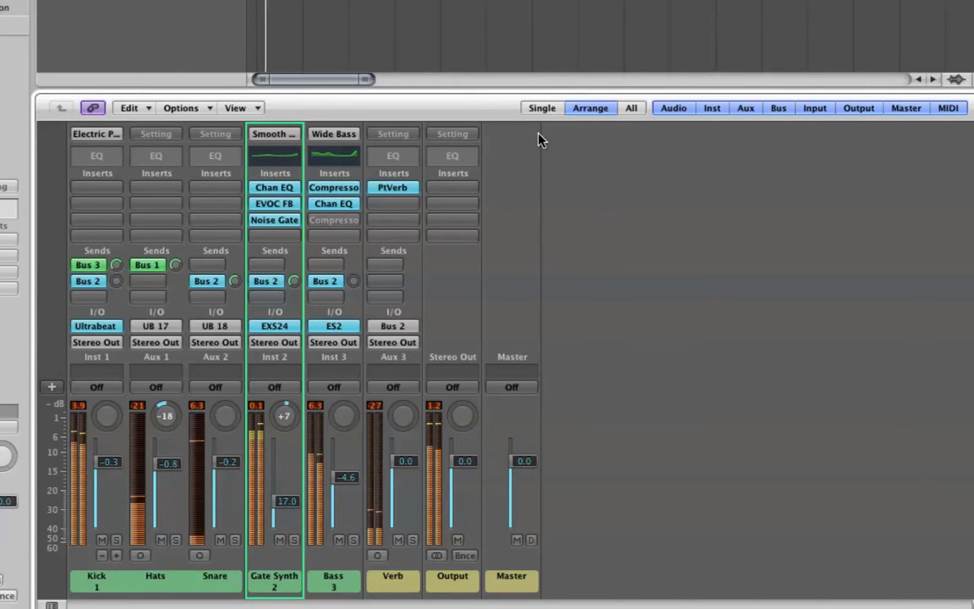
- Open the bypassed Compressor on the Bass channel, place its window beside the mixer strips and solo Bass and Kick to audition them
{"action": "left_click", "coordinate": [346, 222]}
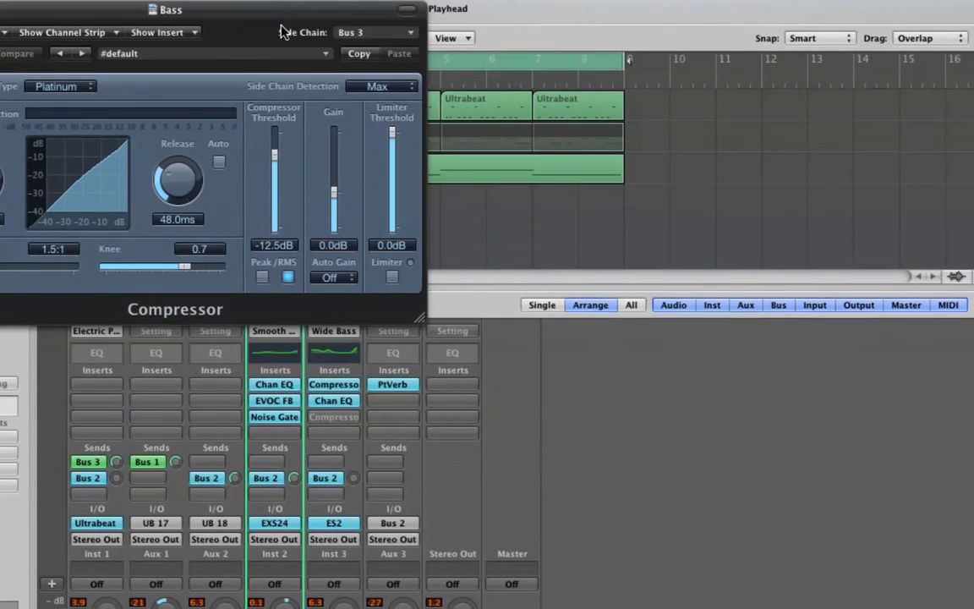
{"action": "left_click_drag", "start_coordinate": [276, 13], "coordinate": [809, 329]}
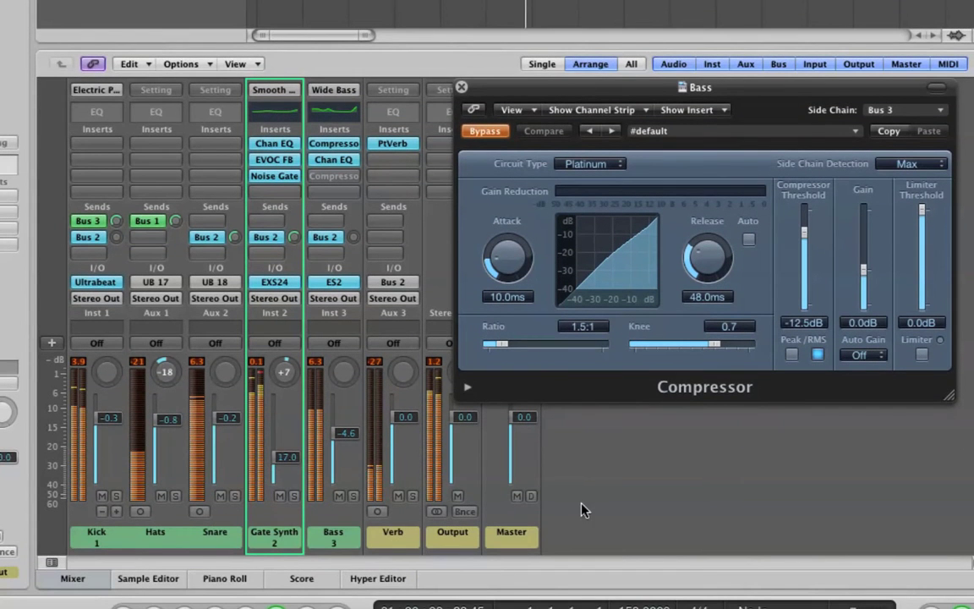
{"action": "left_click_drag", "start_coordinate": [646, 91], "coordinate": [650, 89]}
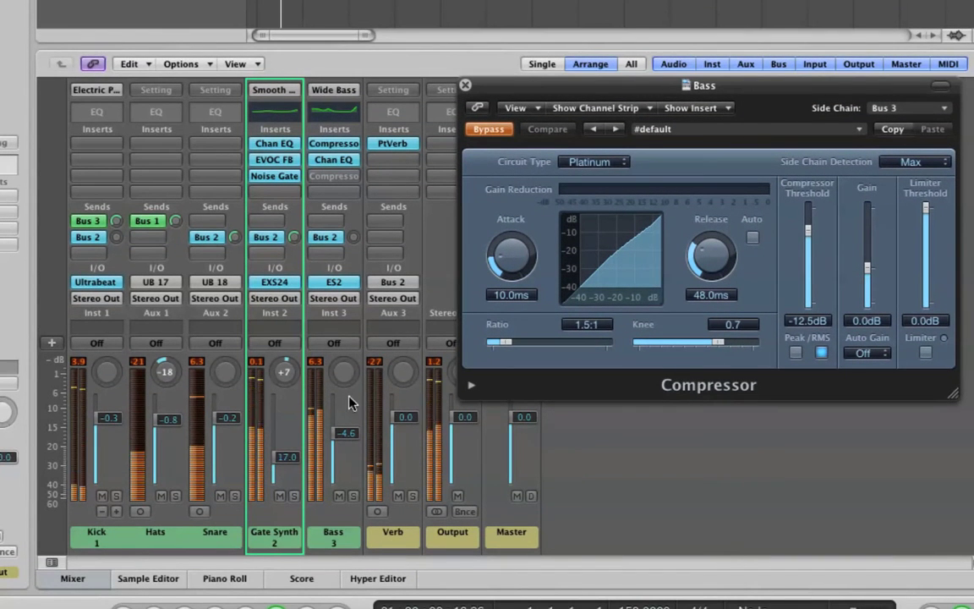
{"action": "left_click", "coordinate": [353, 496]}
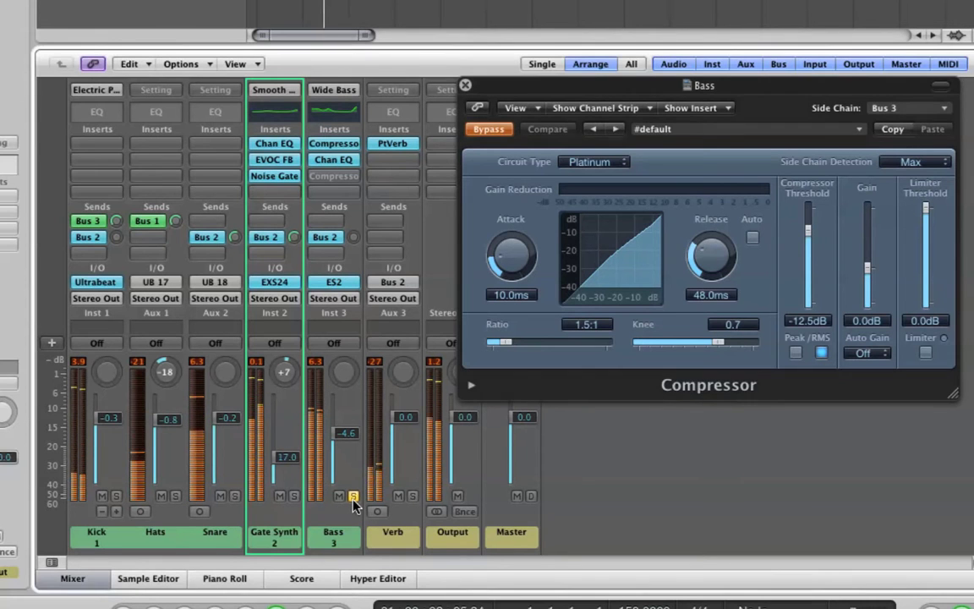
{"action": "left_click", "coordinate": [116, 496]}
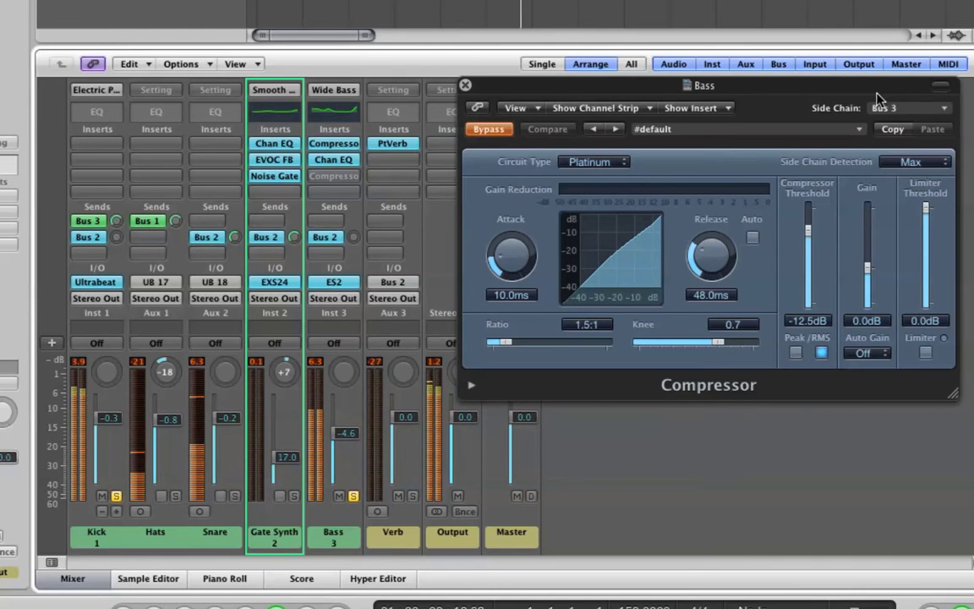
- Compare the Bass Compressor active and bypassed during playback, leave it active and close its window
{"action": "left_click", "coordinate": [488, 131]}
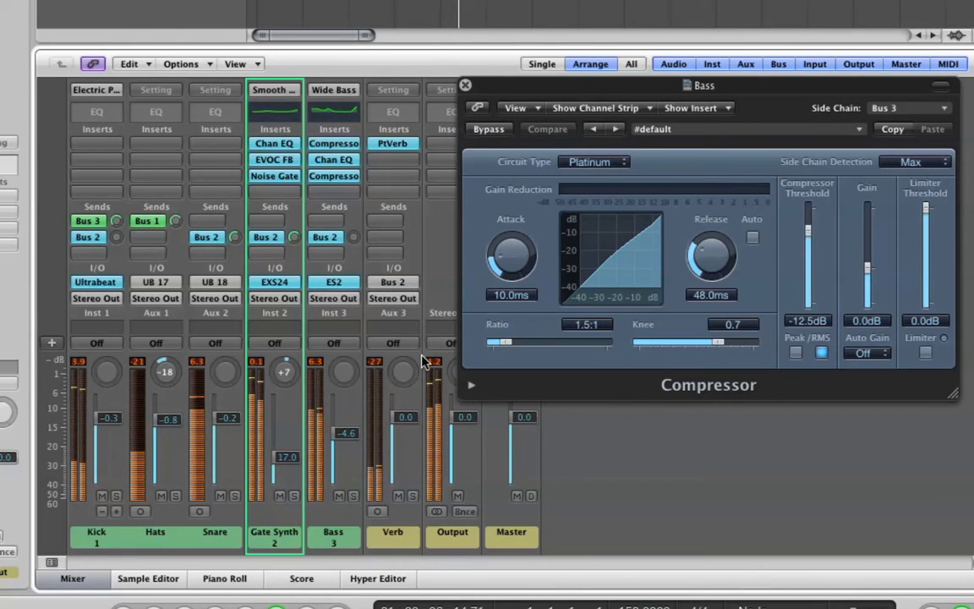
{"action": "left_click", "coordinate": [493, 131]}
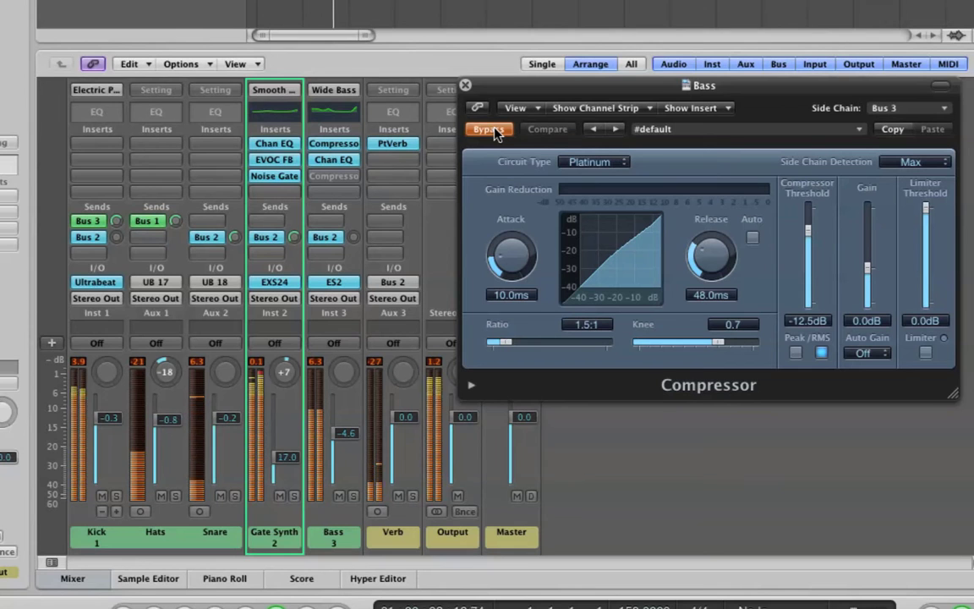
{"action": "left_click", "coordinate": [495, 132]}
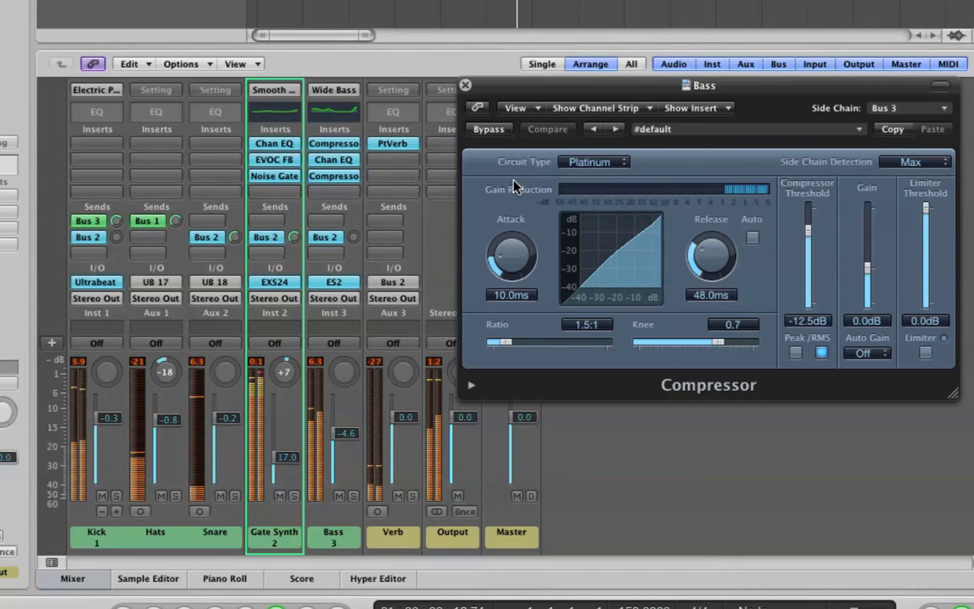
{"action": "left_click", "coordinate": [465, 85]}
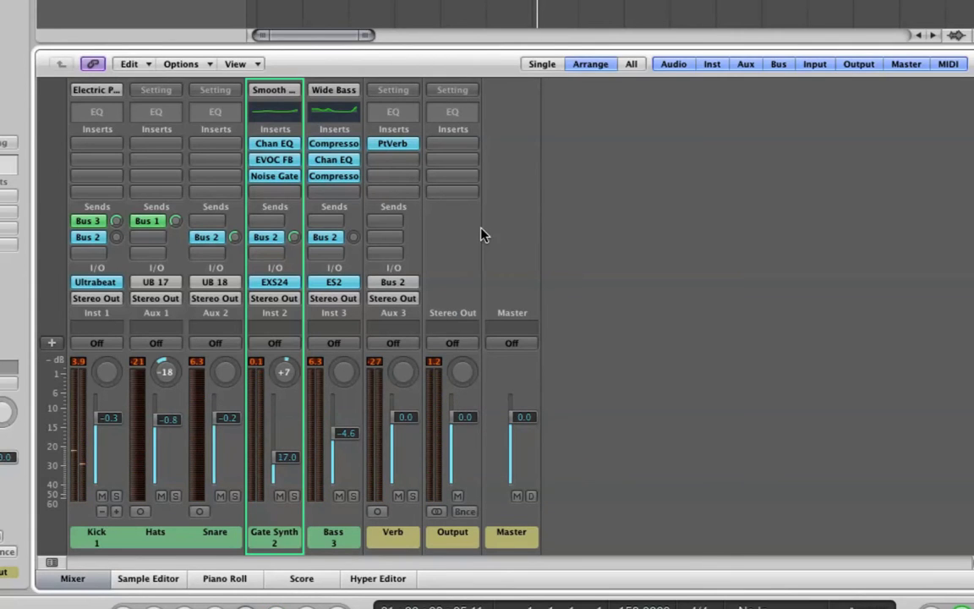